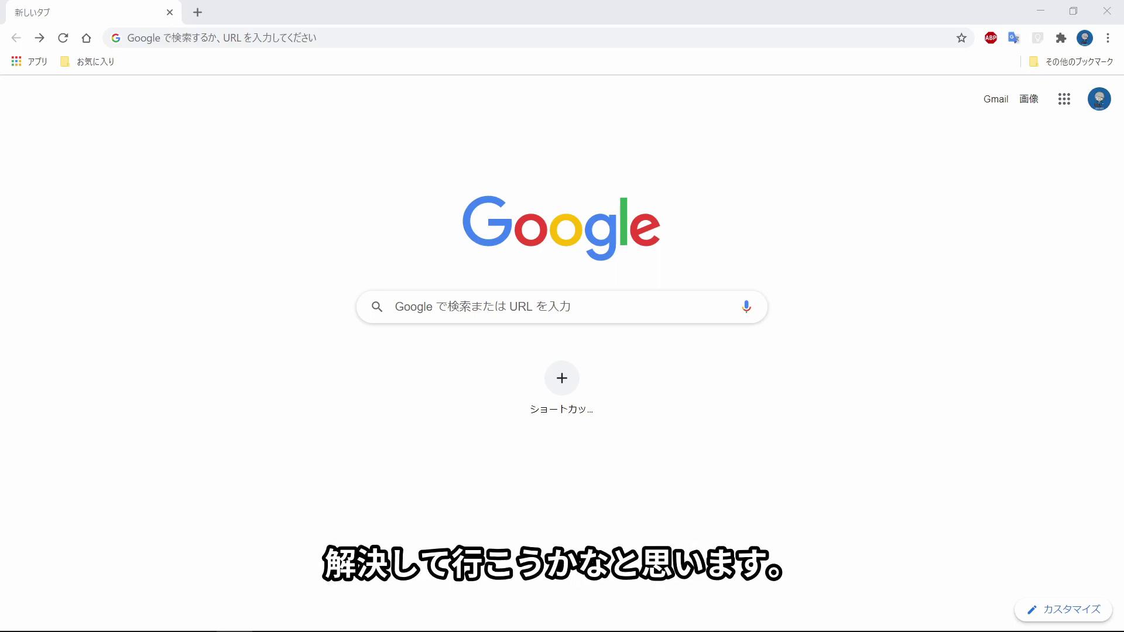
Step: Search Google for "ディスク容量 解析" and download the 64bit version of DiskInfo from the 窓の杜 page
{"action": "left_click", "coordinate": [547, 310]}
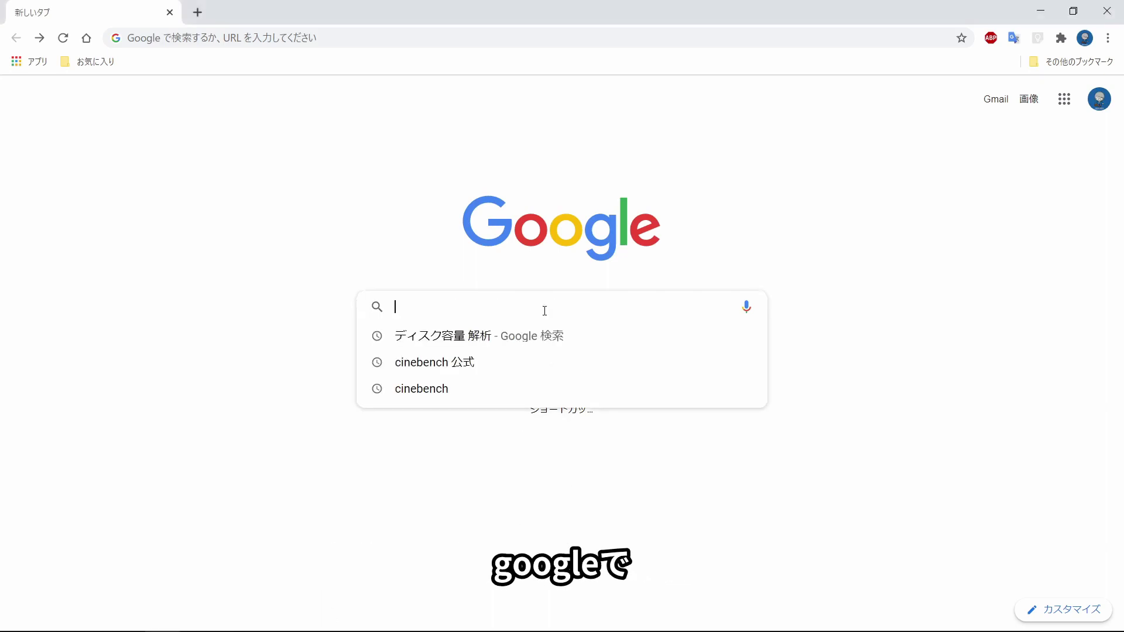
{"action": "left_click", "coordinate": [528, 336]}
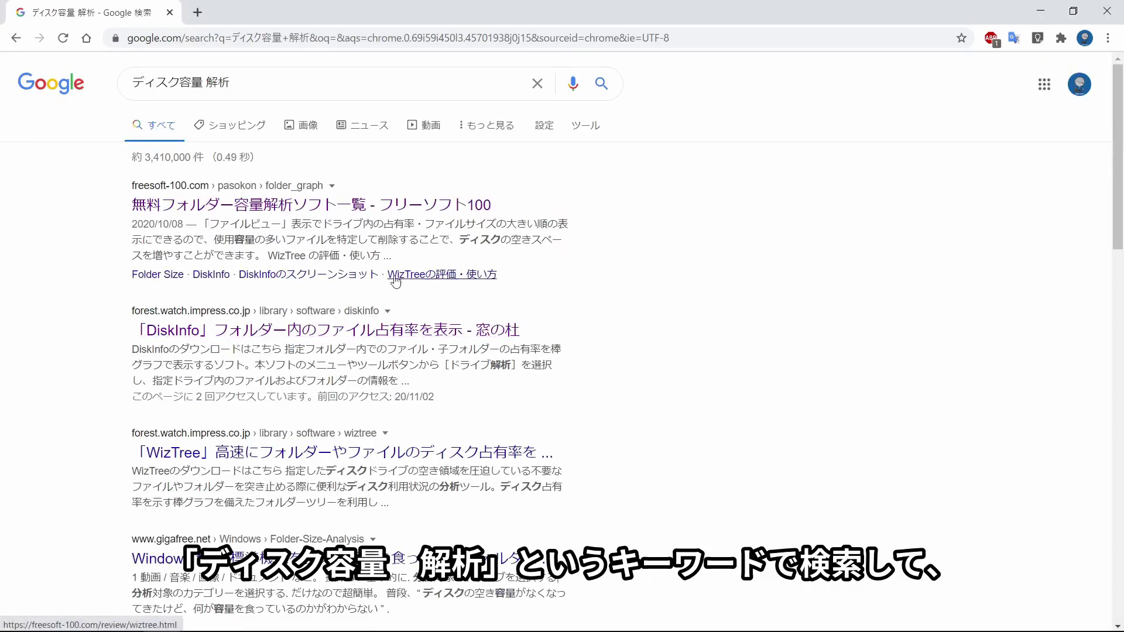
{"action": "left_click", "coordinate": [354, 332]}
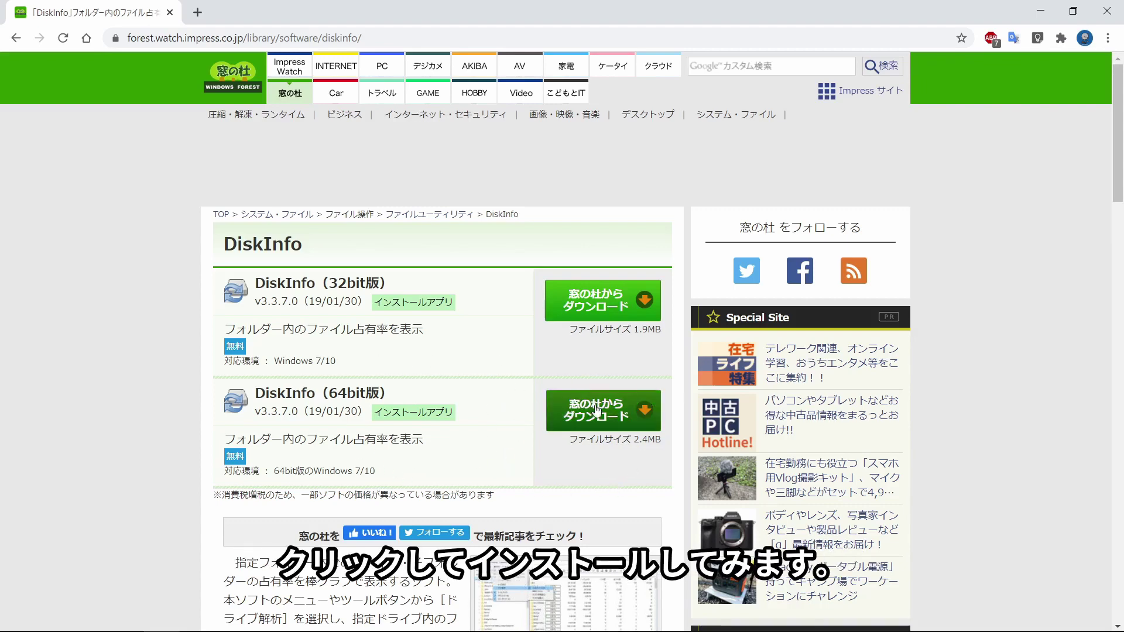
{"action": "left_click", "coordinate": [594, 410]}
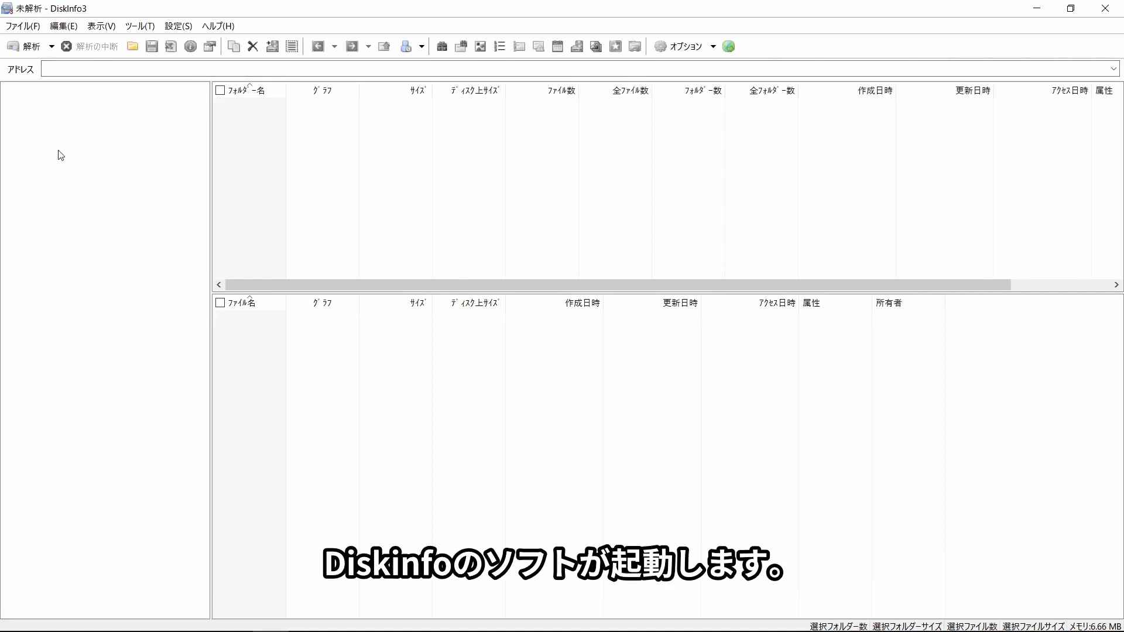
Step: Switch to DiskInfo3 and run a new analysis of the C: drive
{"action": "left_click", "coordinate": [25, 30]}
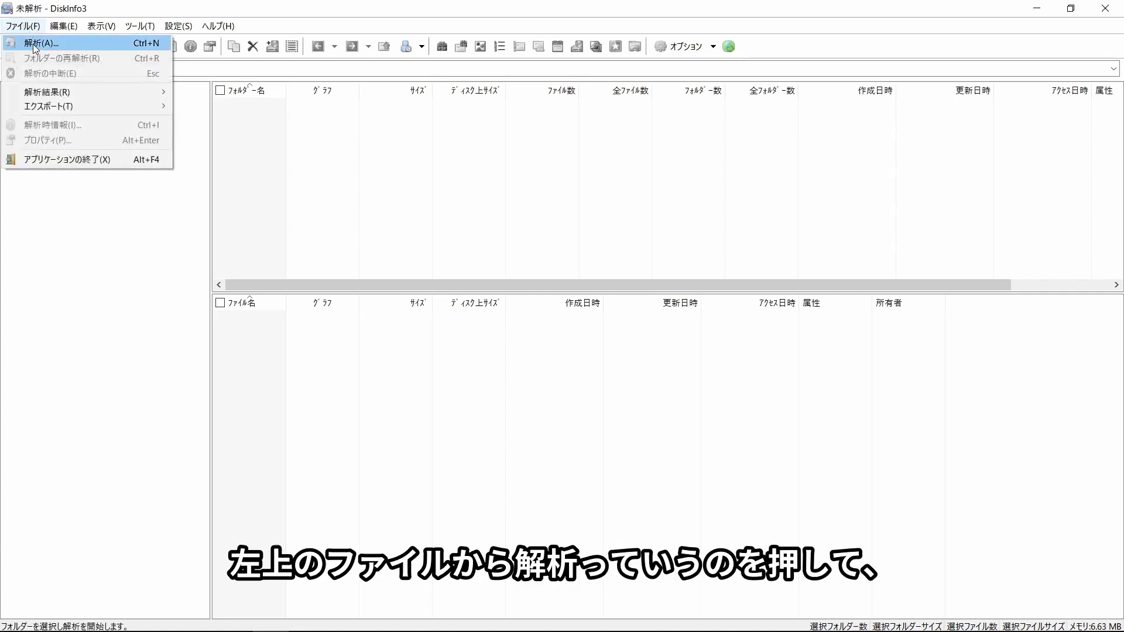
{"action": "left_click", "coordinate": [32, 43]}
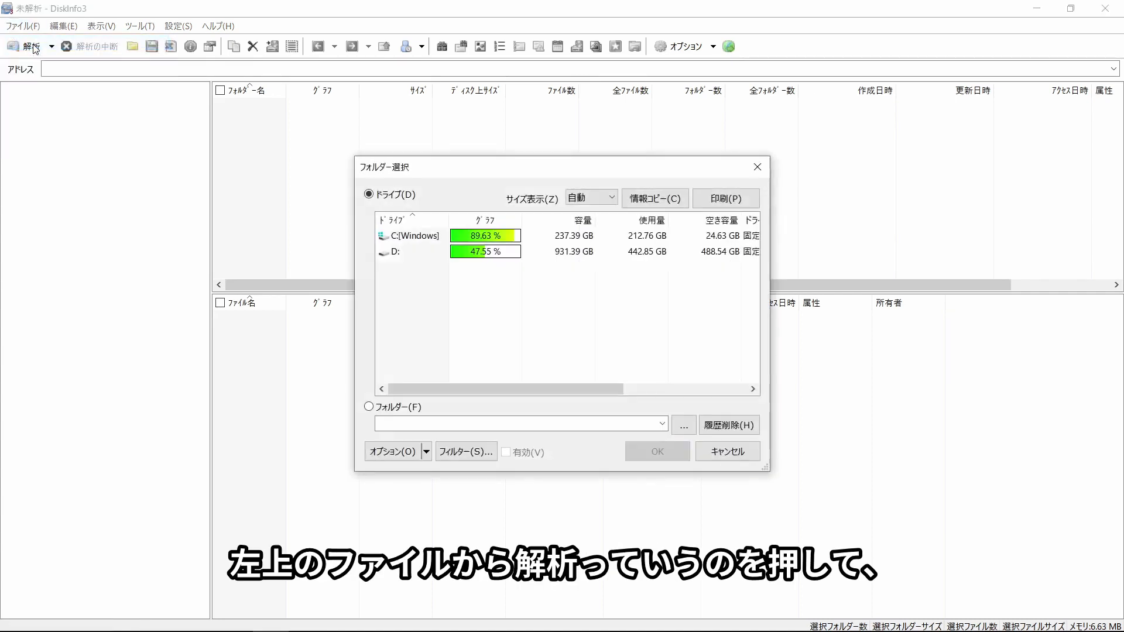
{"action": "left_click", "coordinate": [491, 238]}
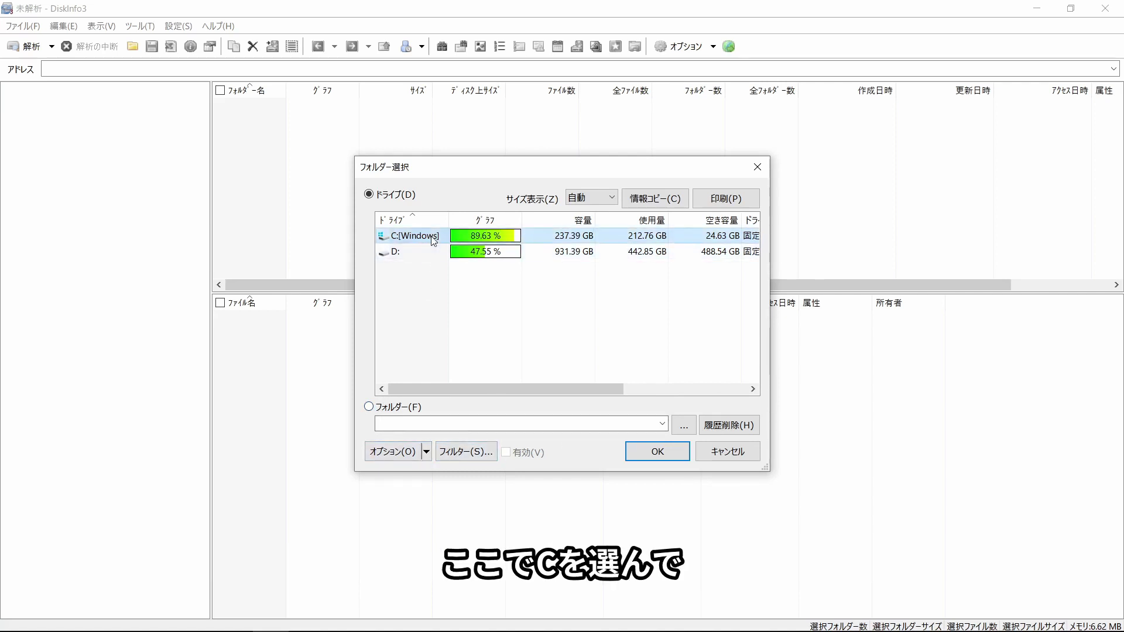
{"action": "left_click", "coordinate": [654, 456]}
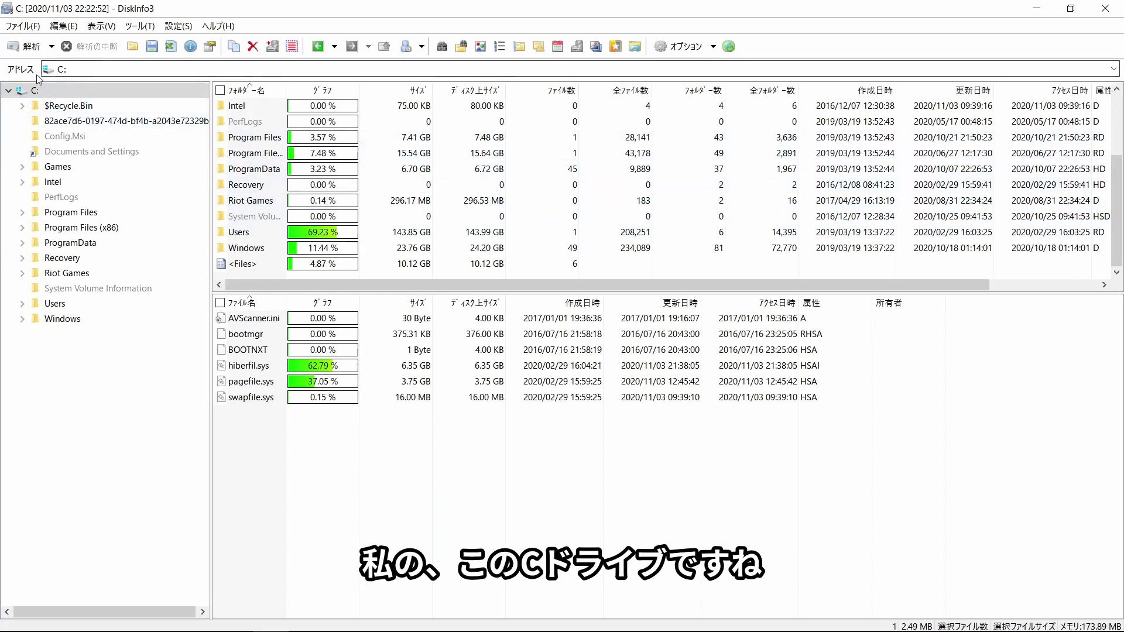
Step: Sort the C: drive's folder list by usage graph, largest share first
{"action": "scroll", "coordinate": [338, 153], "scroll_direction": "up", "scroll_amount": 2}
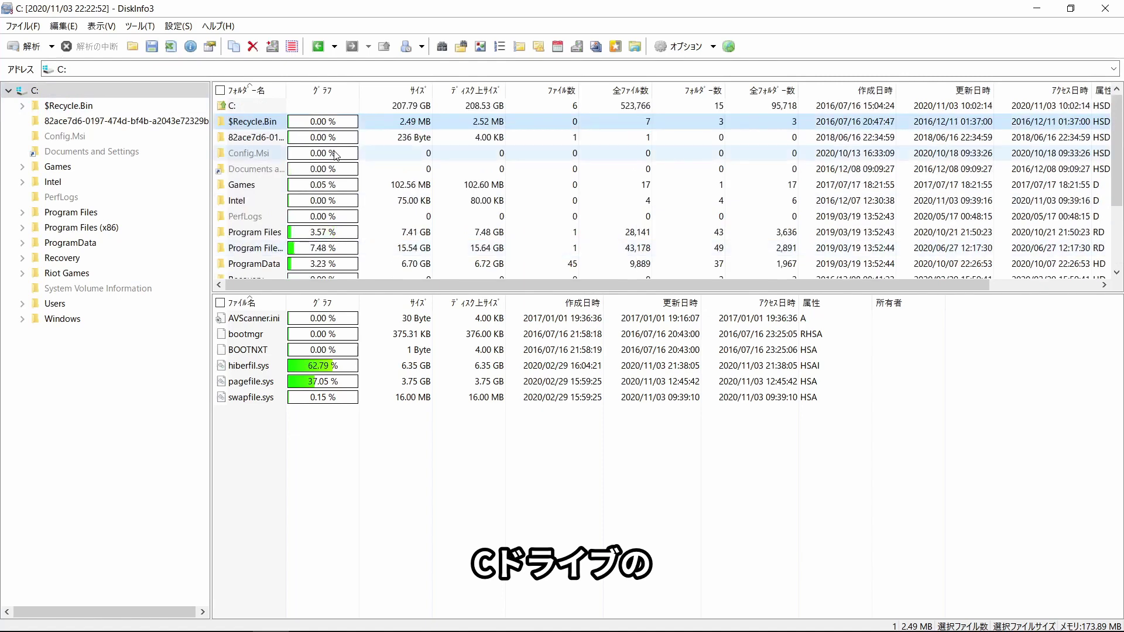
{"action": "scroll", "coordinate": [336, 154], "scroll_direction": "down", "scroll_amount": 2}
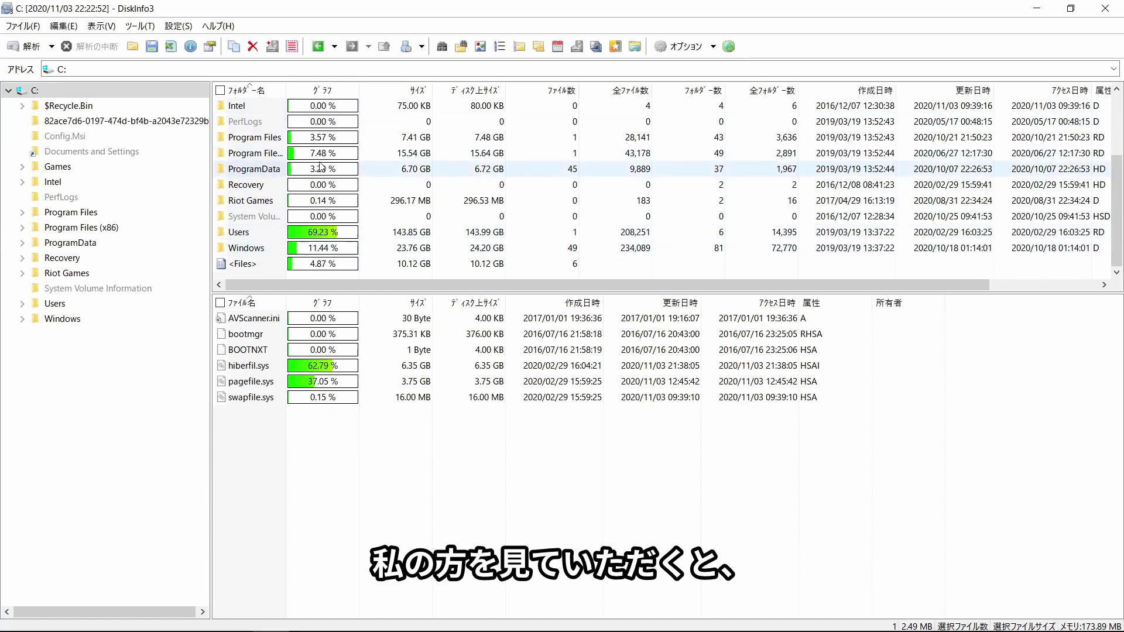
{"action": "scroll", "coordinate": [316, 176], "scroll_direction": "up", "scroll_amount": 2}
{"action": "left_click", "coordinate": [325, 92]}
{"action": "left_click", "coordinate": [325, 91]}
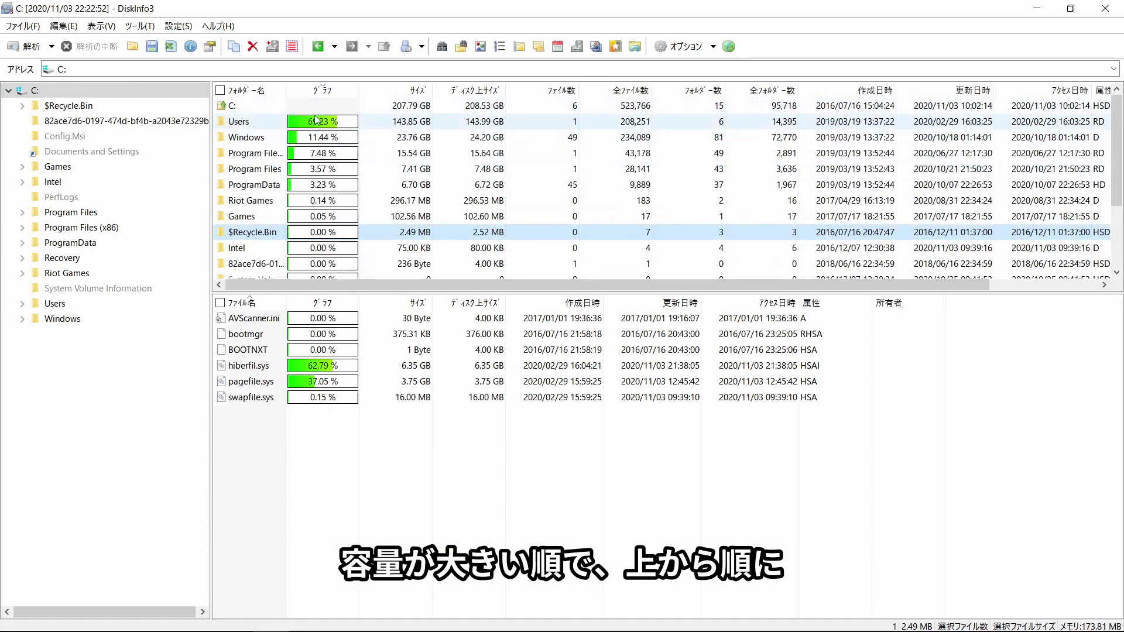
{"action": "left_click", "coordinate": [329, 95]}
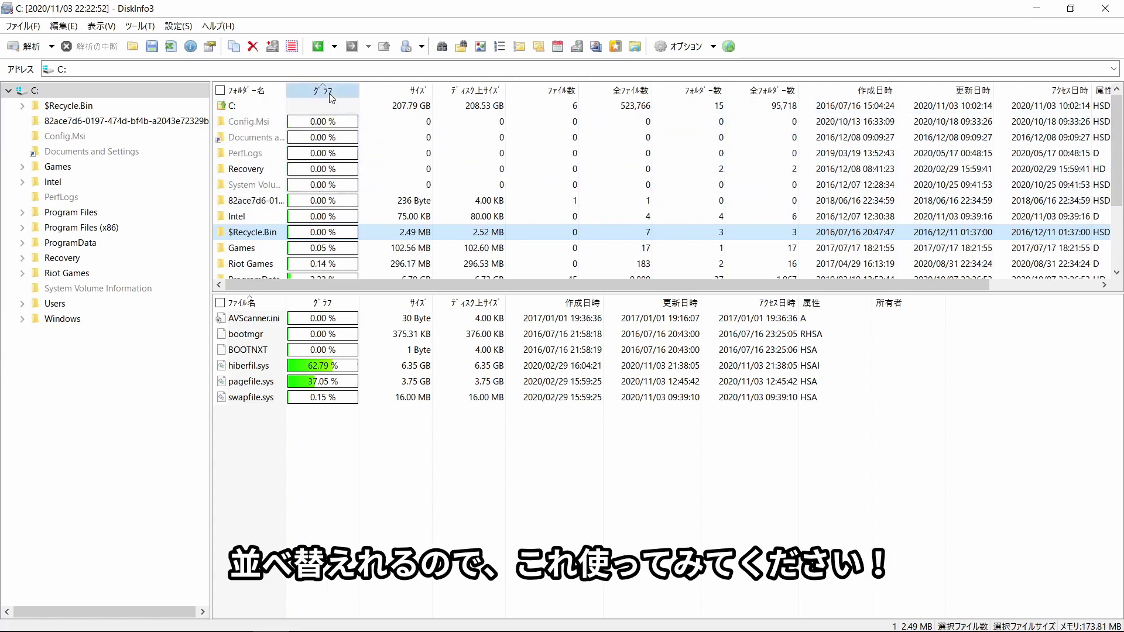
{"action": "left_click", "coordinate": [329, 93]}
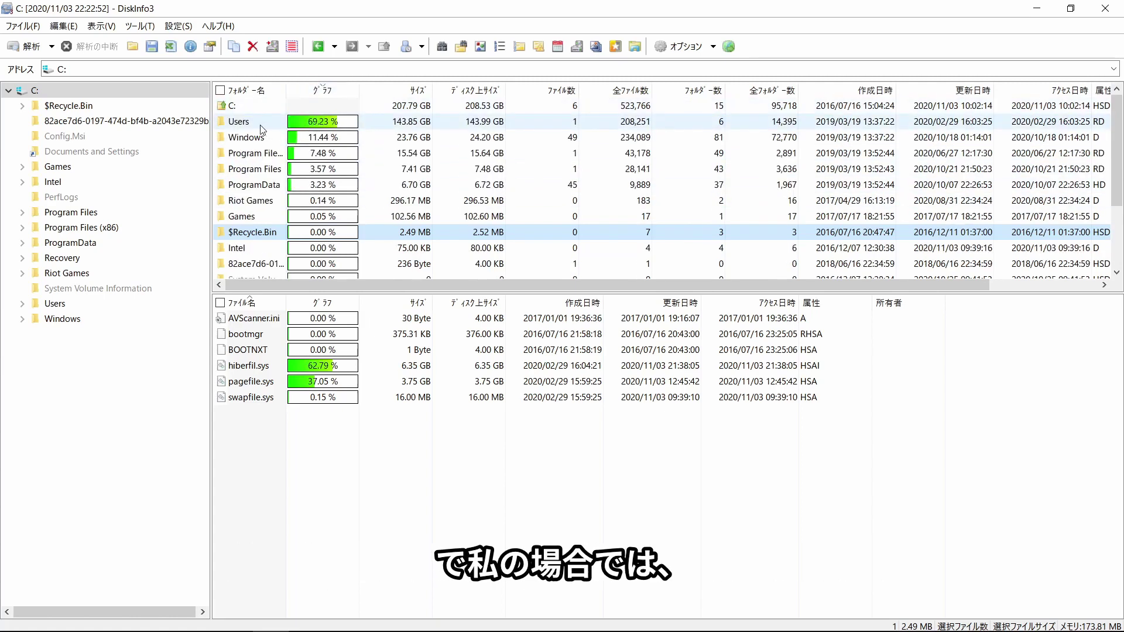
Step: Drill down from Users through the user's profile folder and Videos into the CacheClip folder to trace the disk usage
{"action": "mouse_move", "coordinate": [262, 128]}
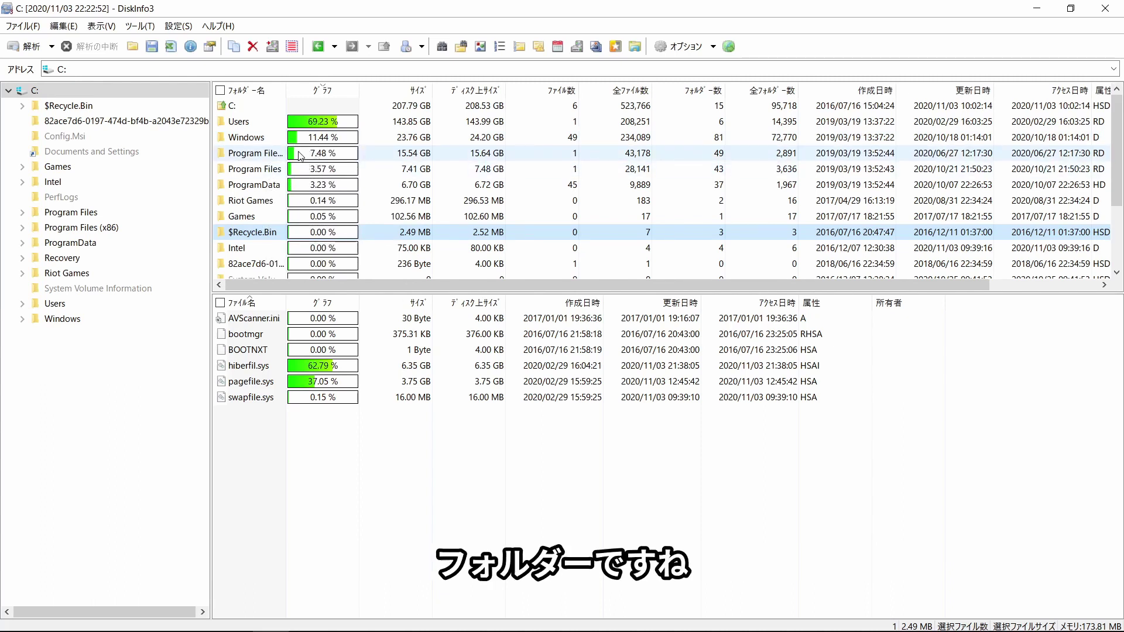
{"action": "double_click", "coordinate": [243, 122]}
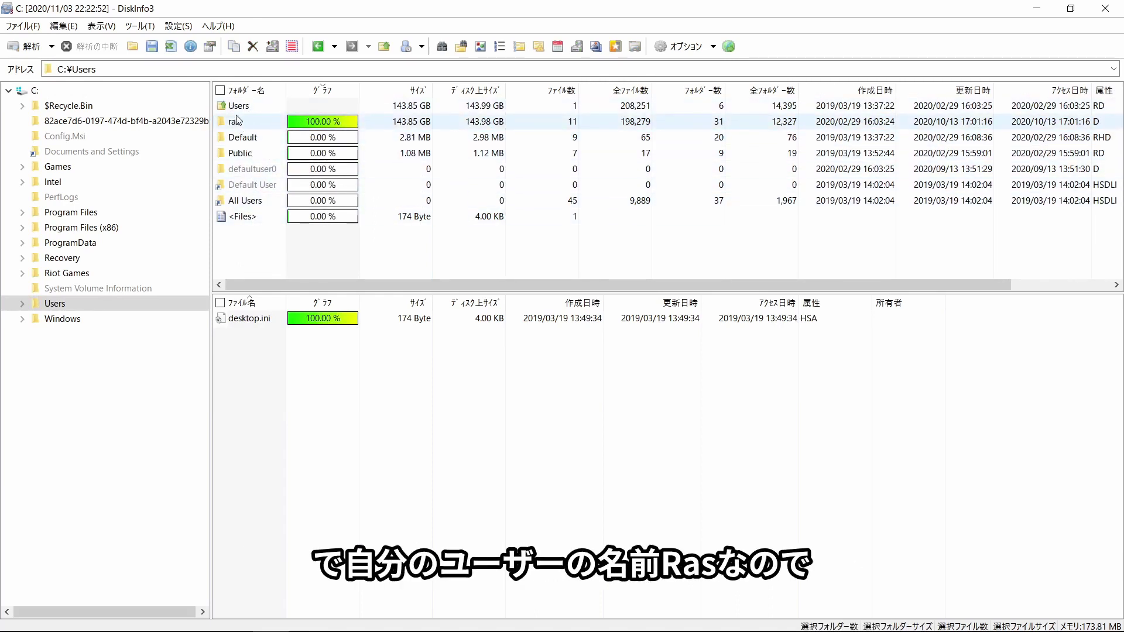
{"action": "mouse_move", "coordinate": [238, 125]}
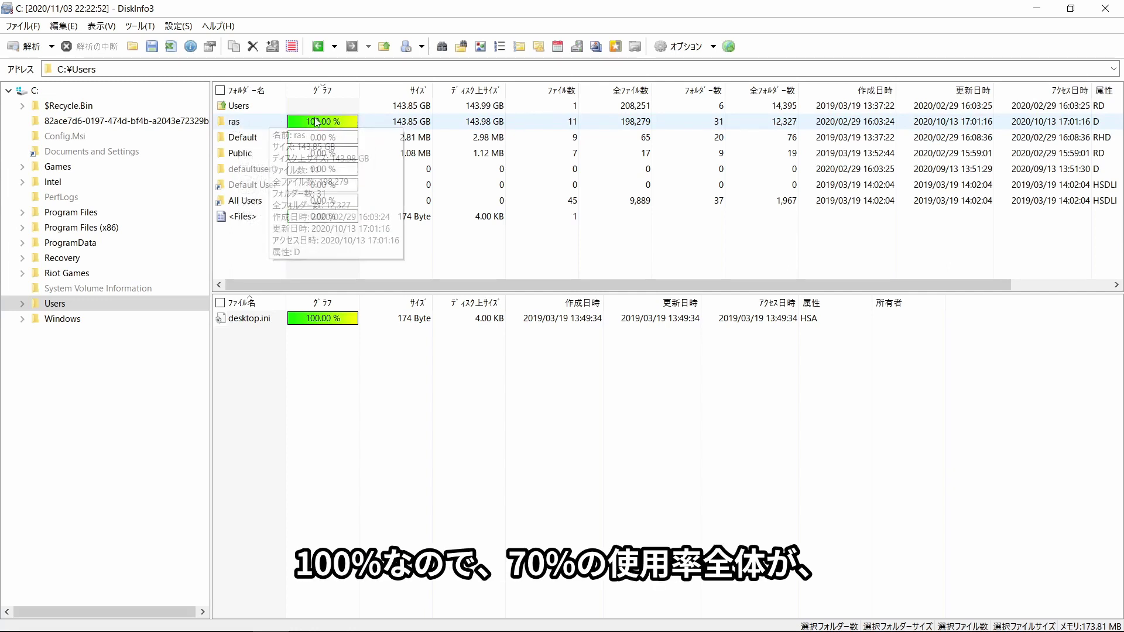
{"action": "double_click", "coordinate": [237, 124]}
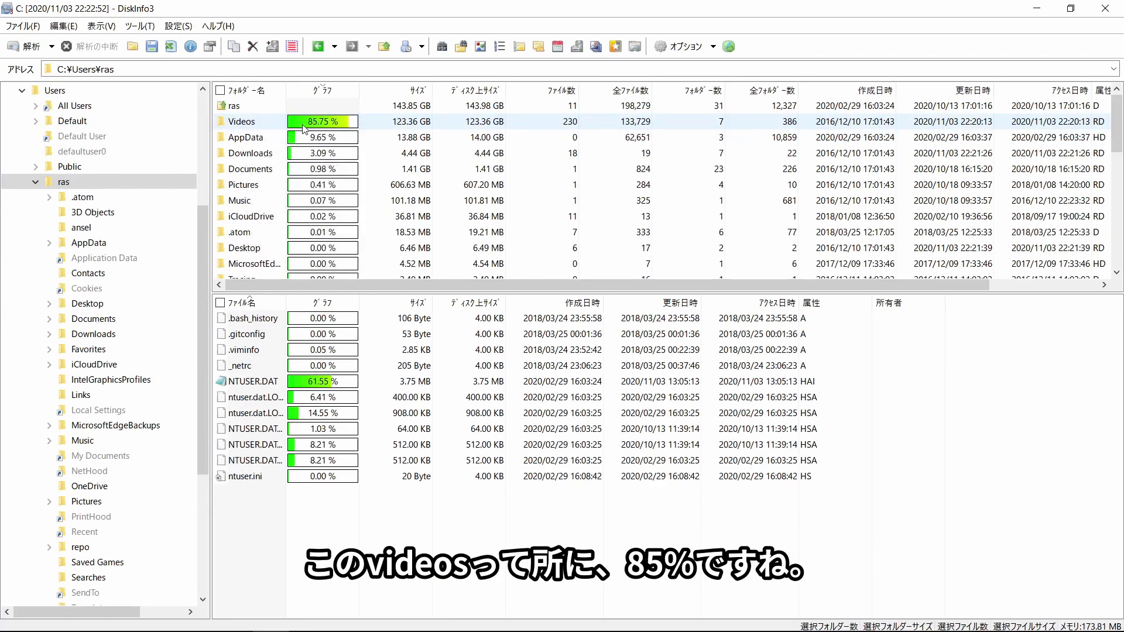
{"action": "double_click", "coordinate": [241, 122]}
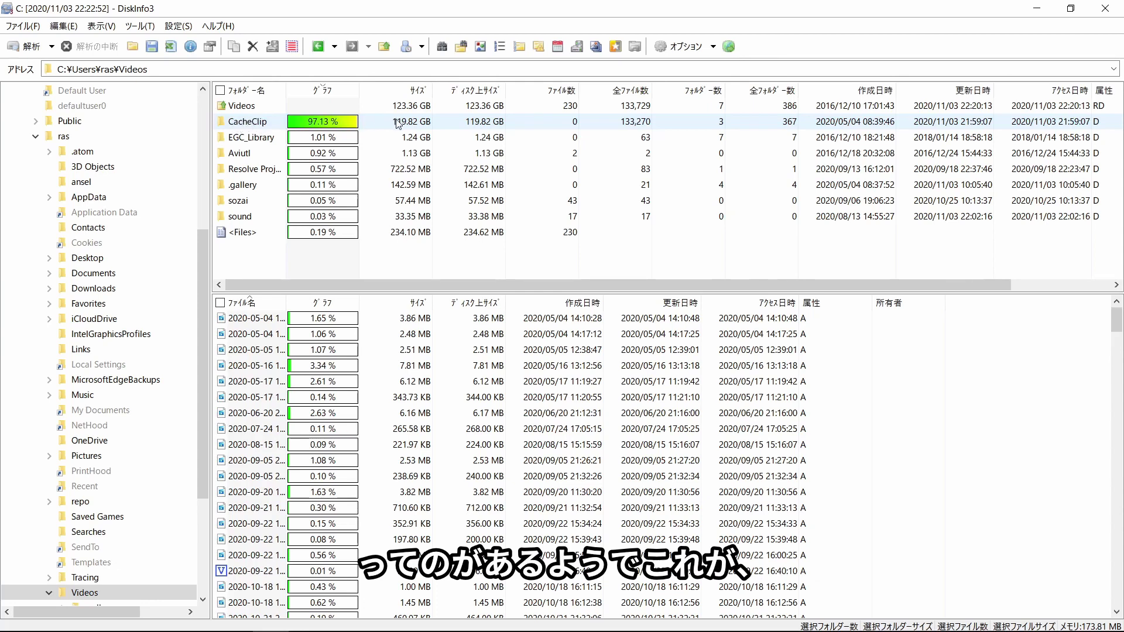
{"action": "double_click", "coordinate": [258, 123]}
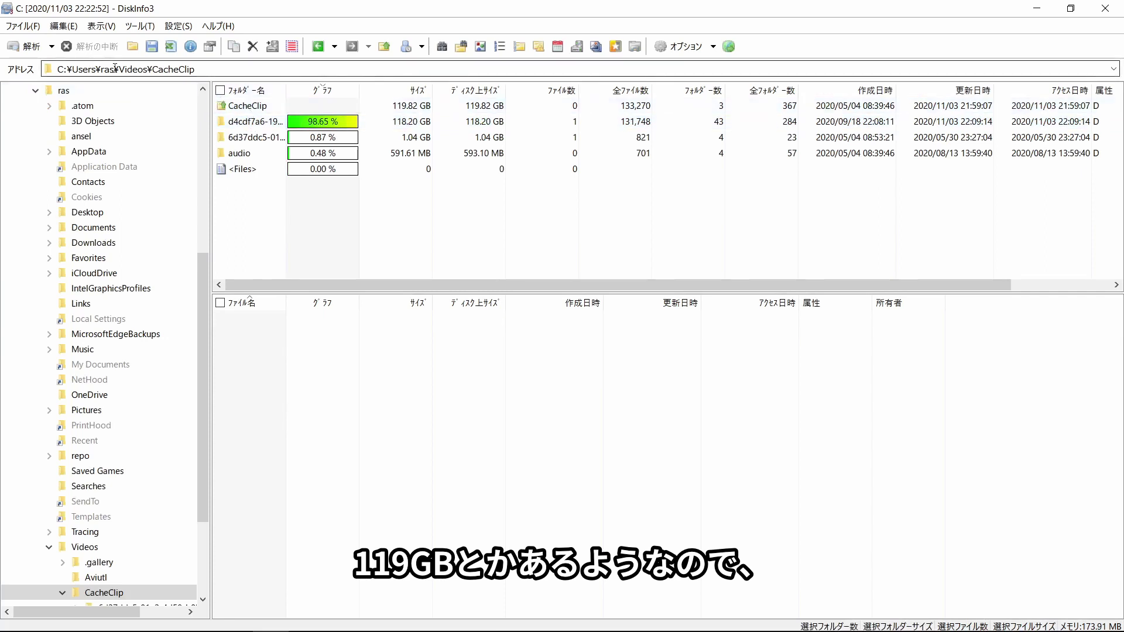
{"action": "mouse_move", "coordinate": [258, 127]}
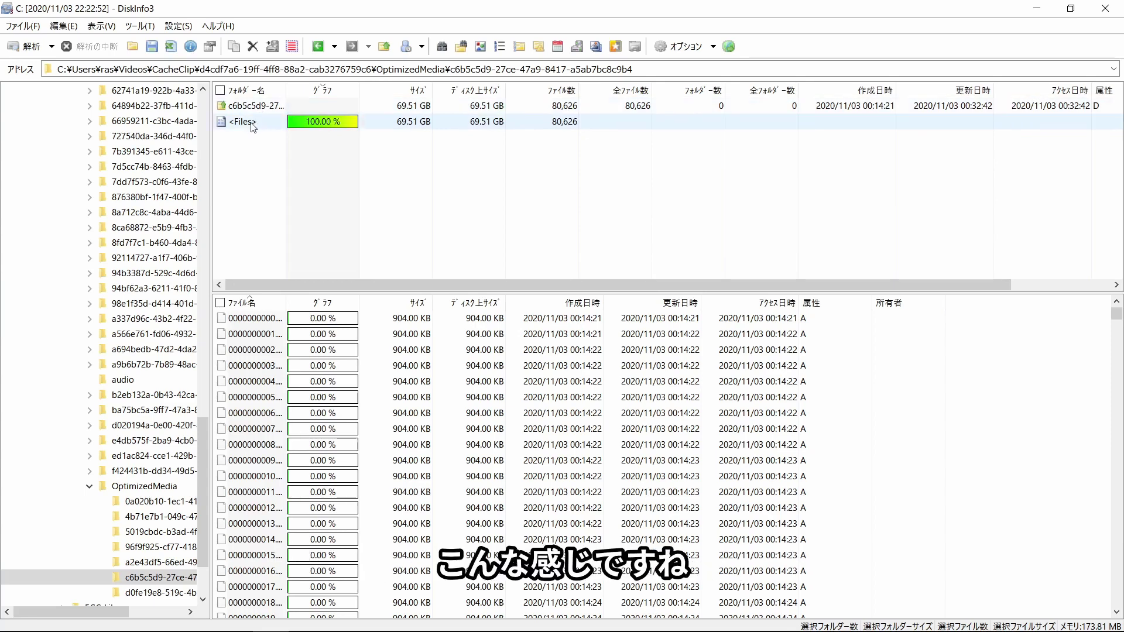
Step: Go back up the folder tree from the OptimizedMedia subfolder and show the contents of Videos
{"action": "scroll", "coordinate": [175, 326], "scroll_direction": "up", "scroll_amount": 3}
{"action": "scroll", "coordinate": [176, 327], "scroll_direction": "up", "scroll_amount": 8}
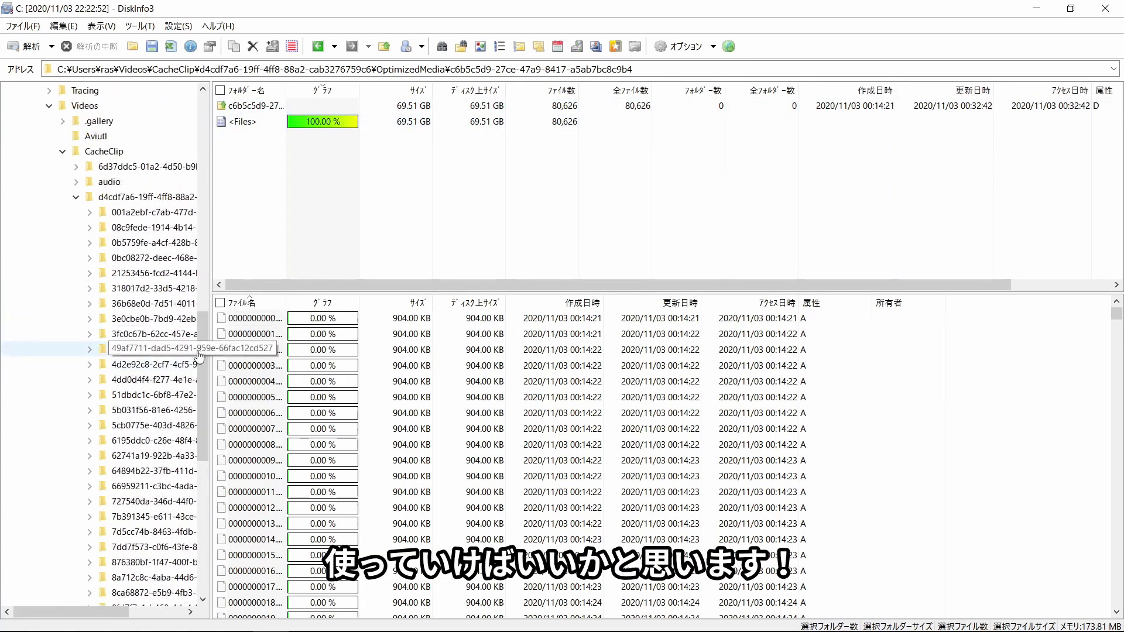
{"action": "scroll", "coordinate": [146, 351], "scroll_direction": "down", "scroll_amount": 1}
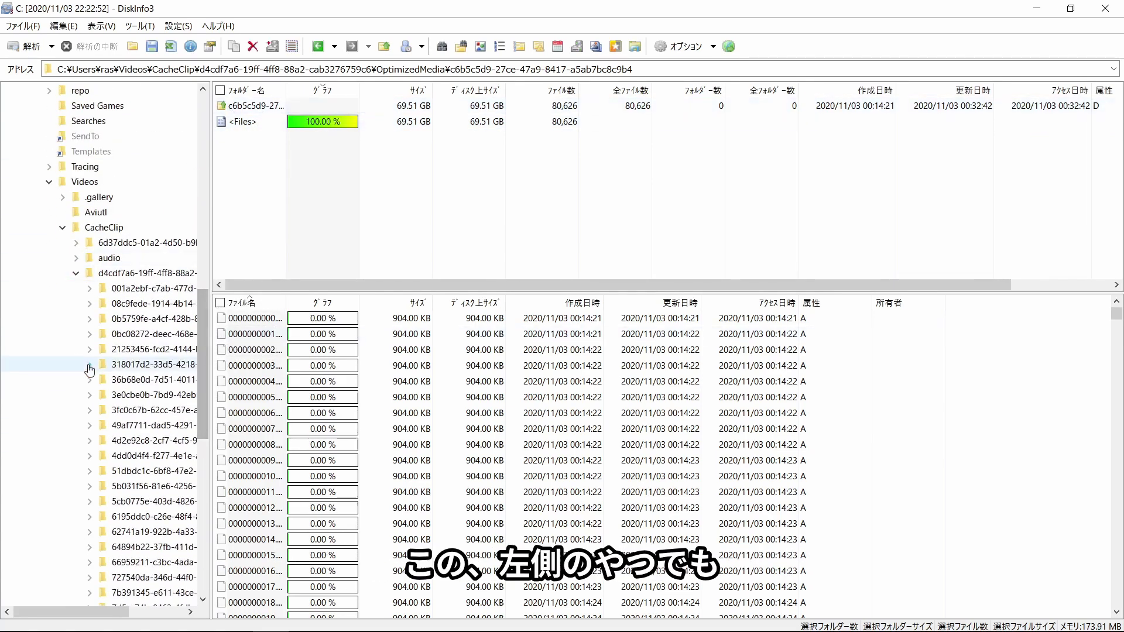
{"action": "scroll", "coordinate": [58, 294], "scroll_direction": "up", "scroll_amount": 3}
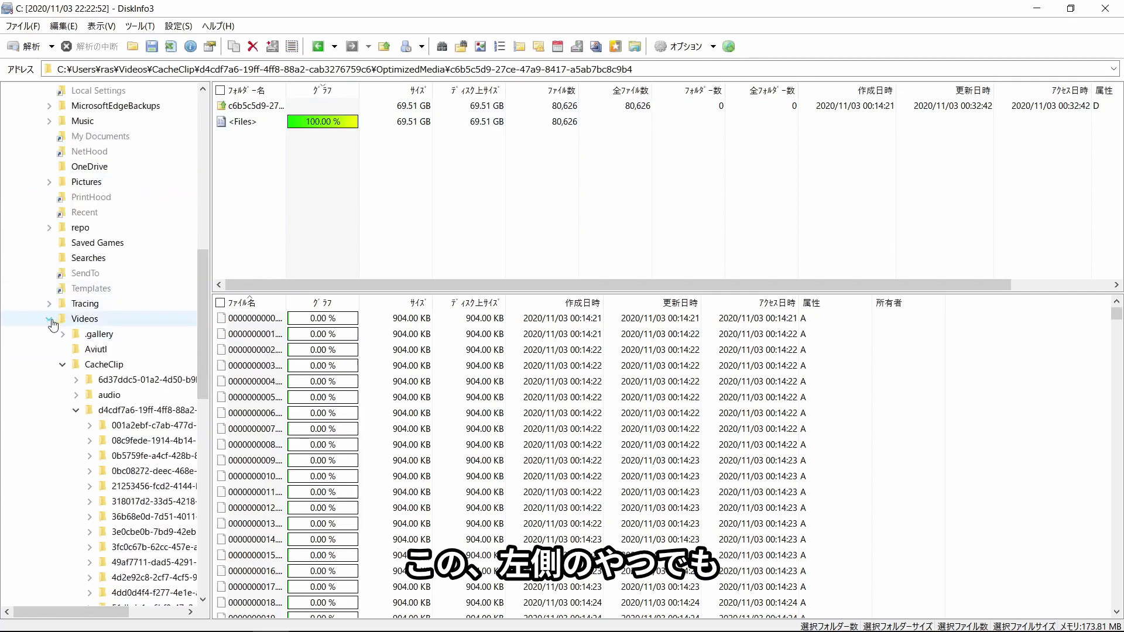
{"action": "left_click", "coordinate": [59, 316]}
{"action": "scroll", "coordinate": [35, 92], "scroll_direction": "up", "scroll_amount": 6}
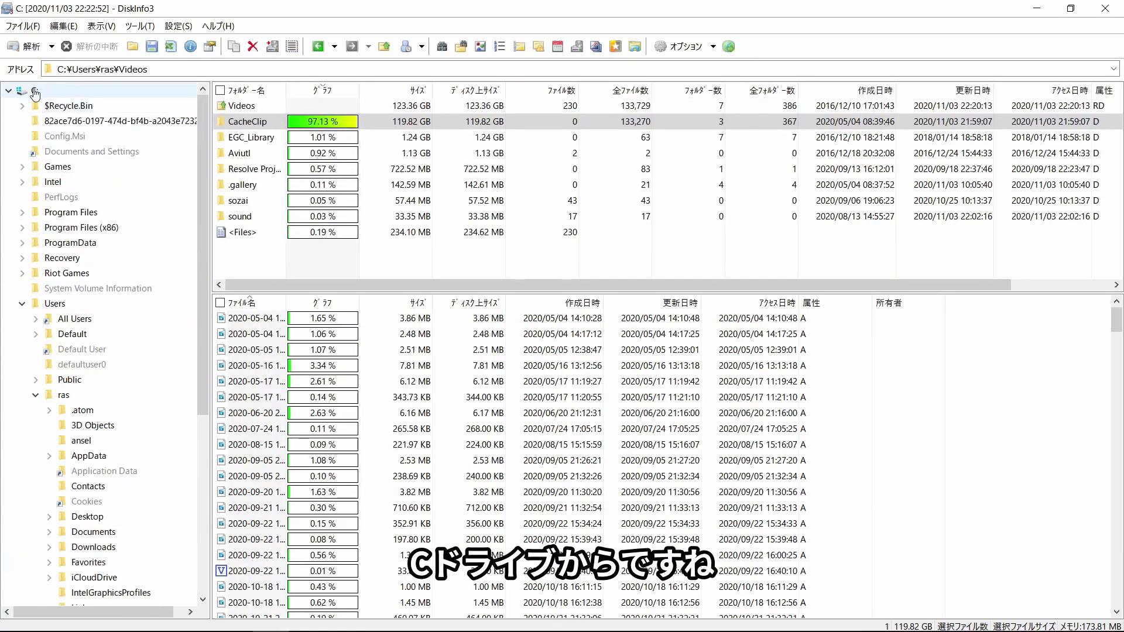
Step: View the $Recycle.Bin folder's contents from the folder tree, then return to the C: root
{"action": "left_click", "coordinate": [69, 122]}
{"action": "left_click", "coordinate": [64, 107]}
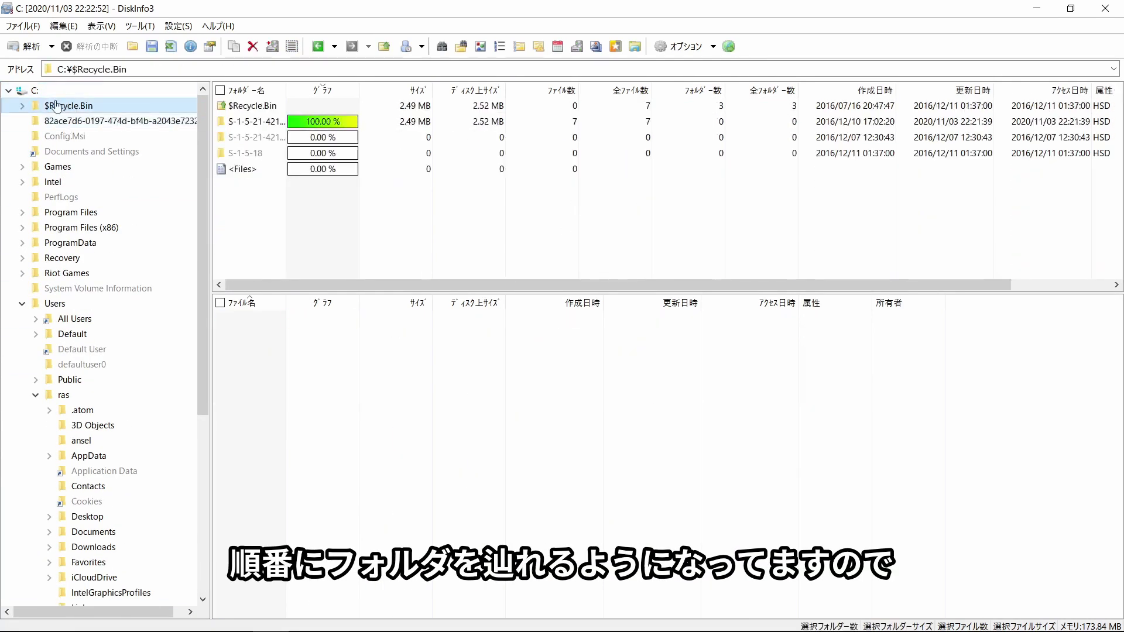
{"action": "left_click", "coordinate": [49, 93]}
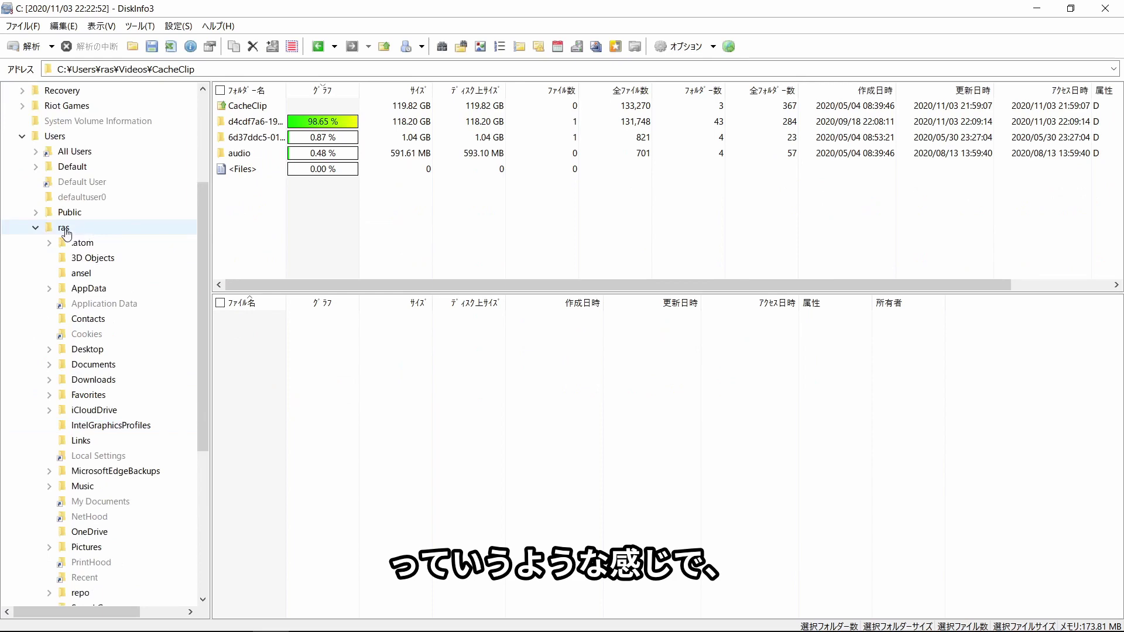
Step: Show the user's profile folder from the folder tree, then return to the C: drive's overview
{"action": "left_click", "coordinate": [66, 228]}
{"action": "scroll", "coordinate": [103, 159], "scroll_direction": "up", "scroll_amount": 3}
{"action": "scroll", "coordinate": [100, 155], "scroll_direction": "up", "scroll_amount": 2}
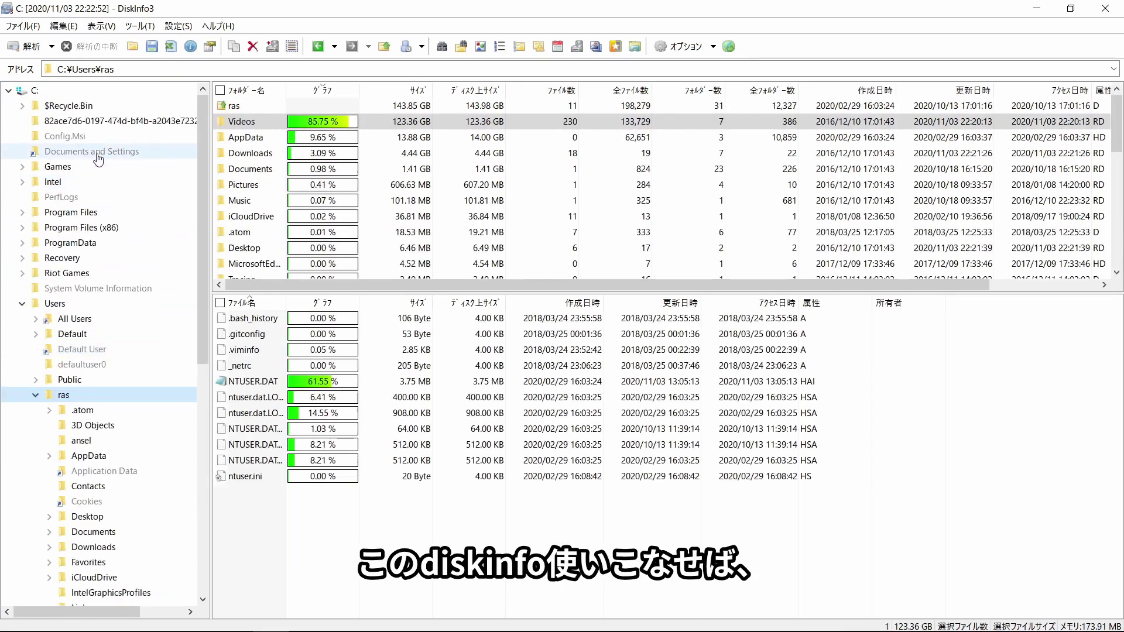
{"action": "left_click", "coordinate": [54, 92]}
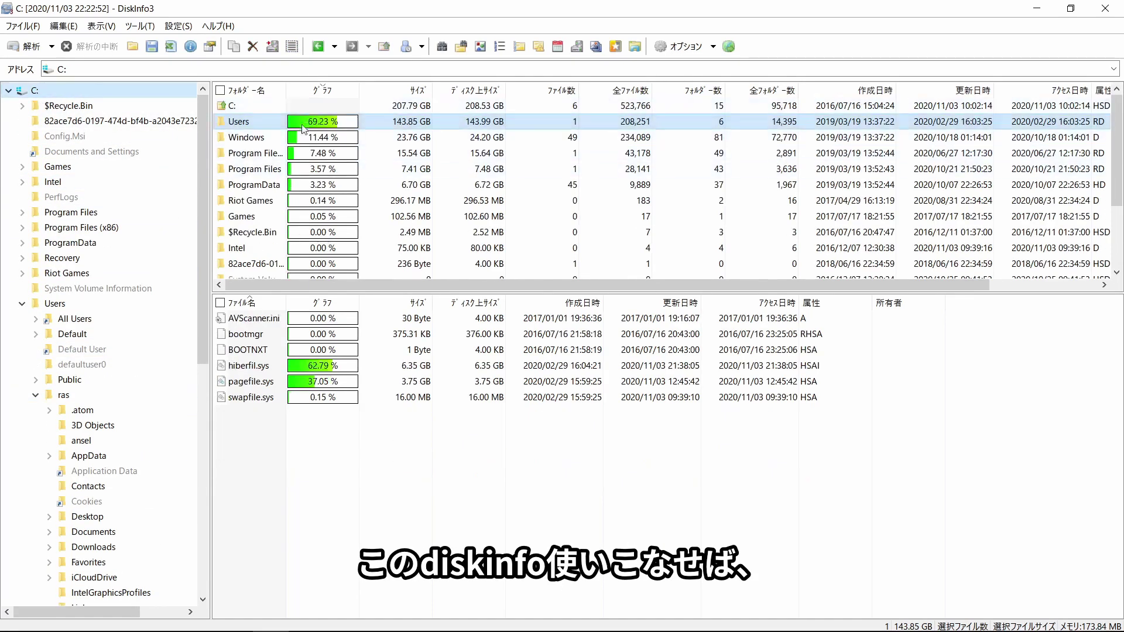